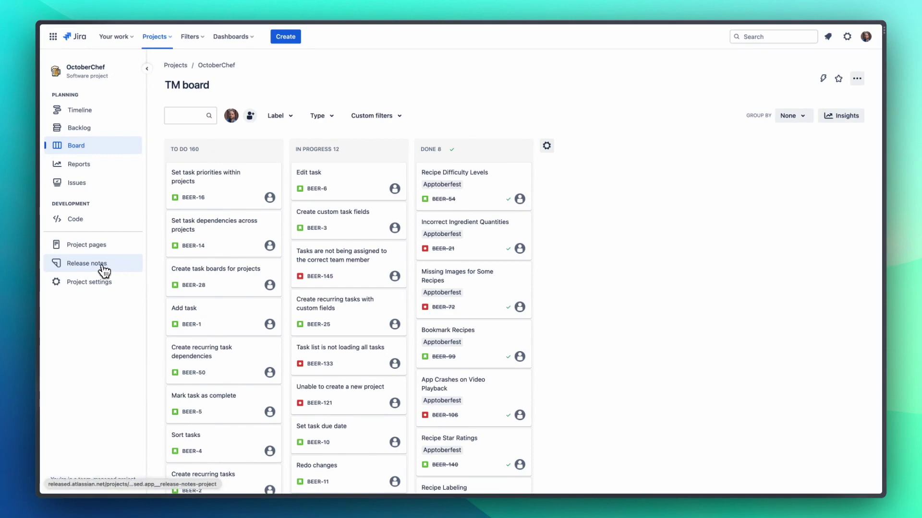
# Open the project's Release notes page and go to its General settings
pyautogui.click(102, 267)
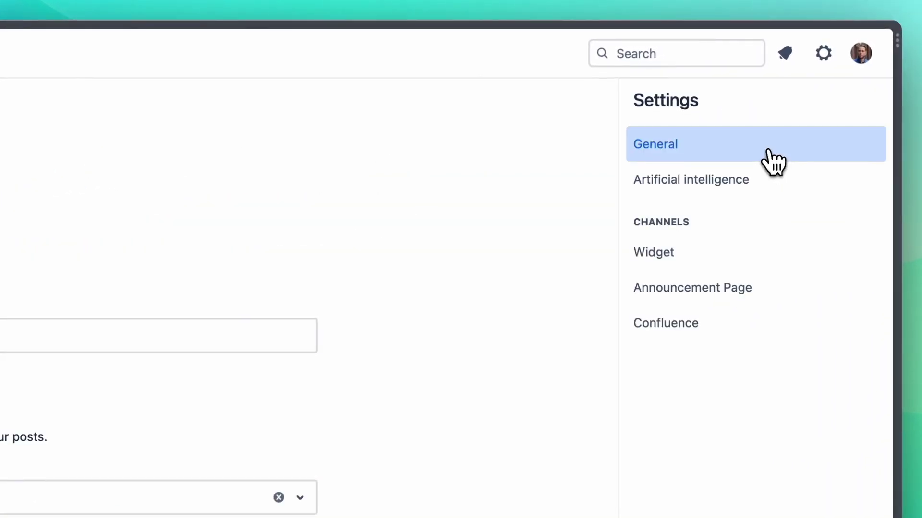
# Set the AI base prompt to Custom and edit it to add an Octoberfest-themed style instruction
pyautogui.click(720, 179)
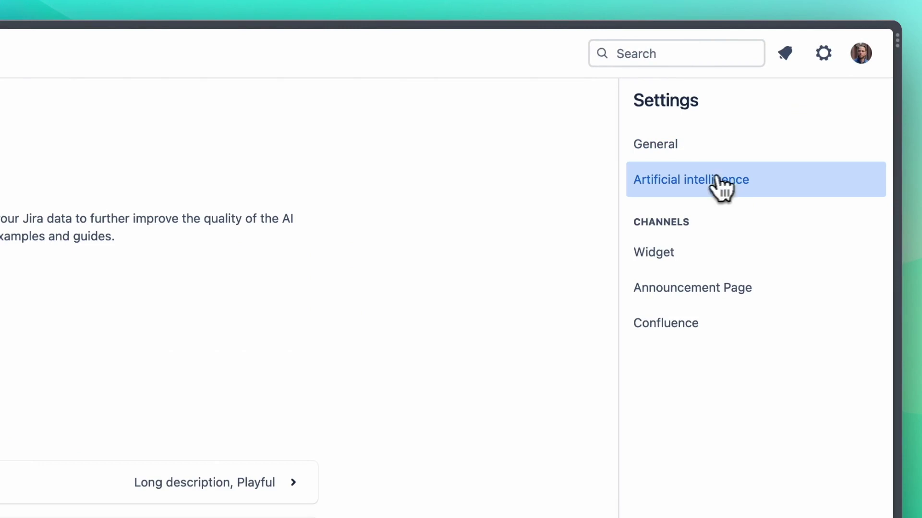
pyautogui.click(281, 164)
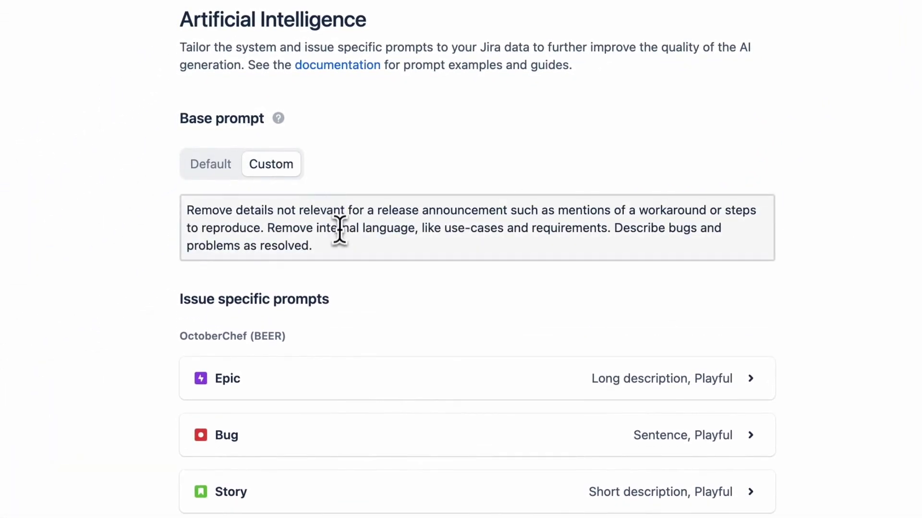
pyautogui.click(335, 244)
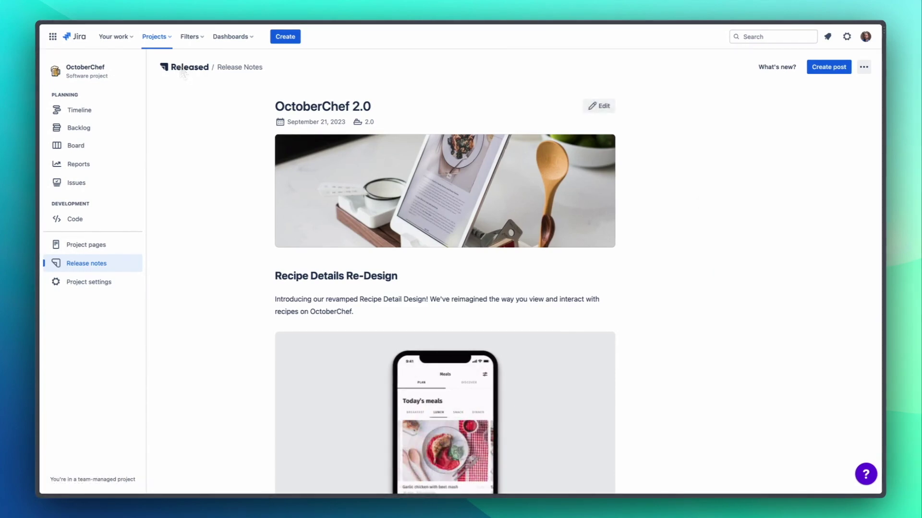
# Create a new draft post that lists the Apptoberfest issues done since Sep 21
pyautogui.click(829, 69)
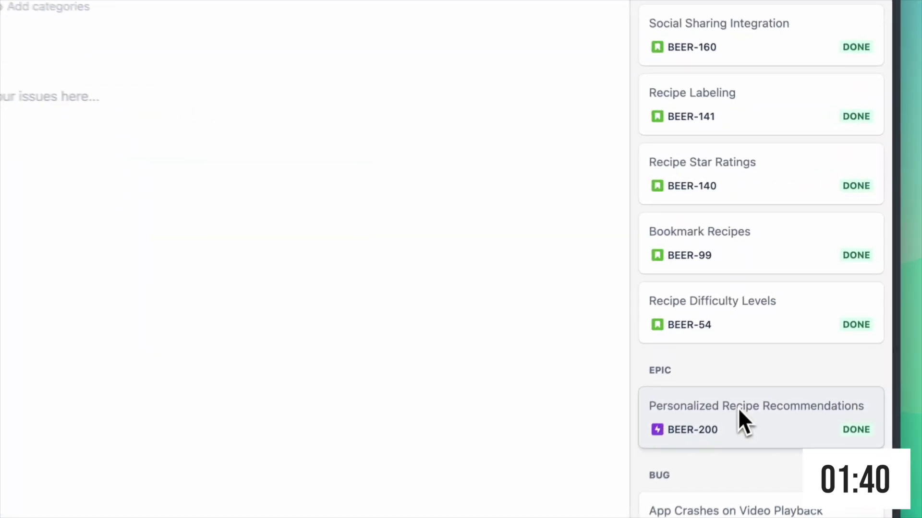
# Generate an AI description for the BEER-200 Personalized Recipe Recommendations epic and review it
pyautogui.click(739, 412)
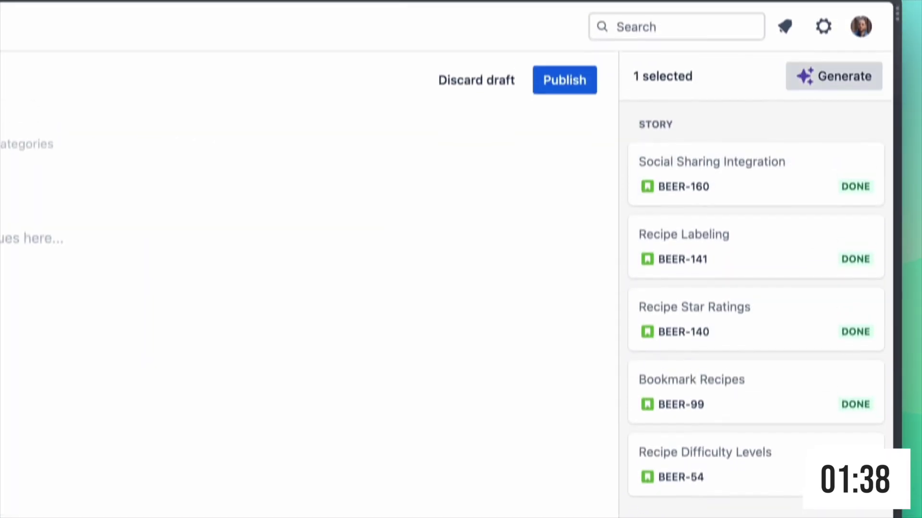
pyautogui.click(844, 117)
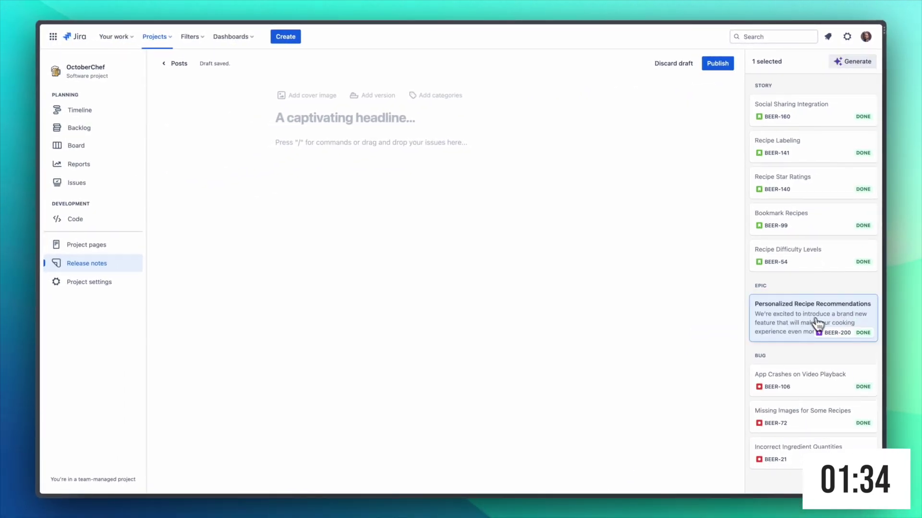
pyautogui.click(836, 335)
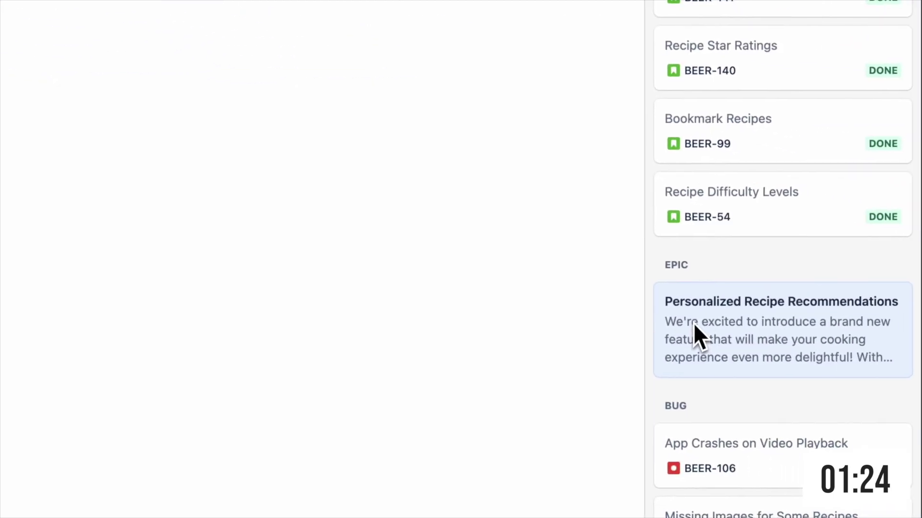
# Insert the epic's Personalized Recipe Recommendations text and place the phone-screens image after paragraph one
pyautogui.moveTo(767, 329); pyautogui.dragTo(428, 242)
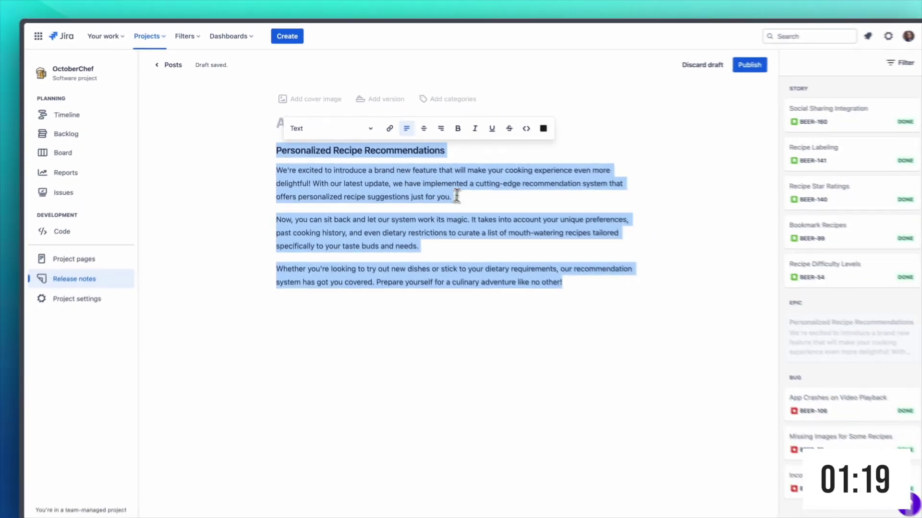
pyautogui.click(648, 336)
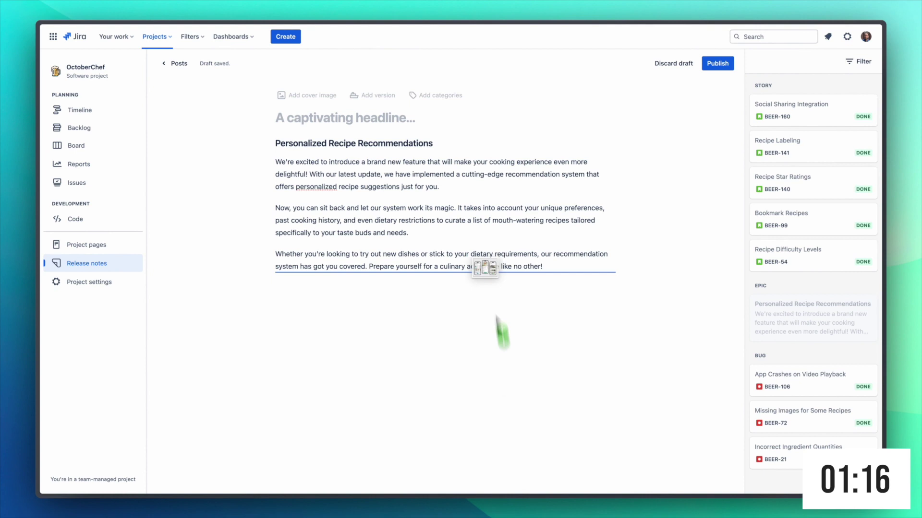
pyautogui.moveTo(470, 190); pyautogui.dragTo(471, 193)
pyautogui.scroll(-3, 470, 211)
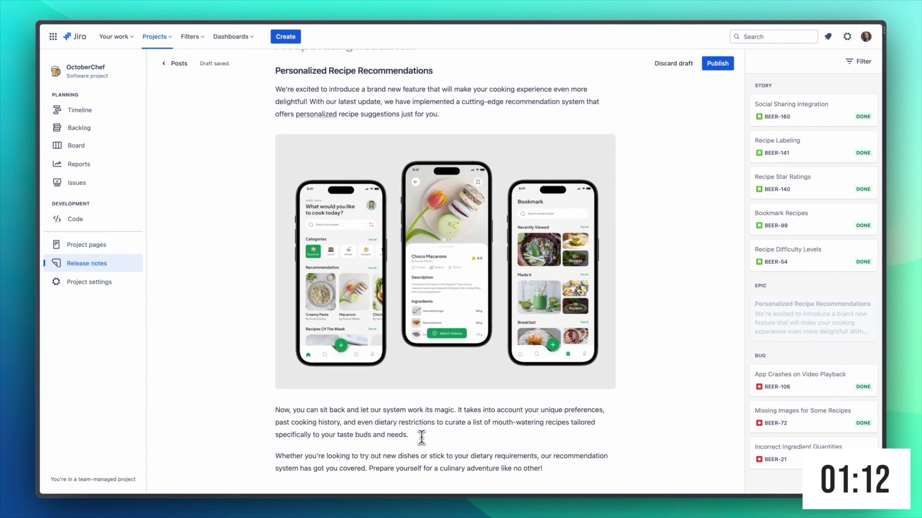
# Paste the Oktoberfest Recipes YouTube link after the second paragraph to embed the video
pyautogui.hotkey('ctrl', 'v')
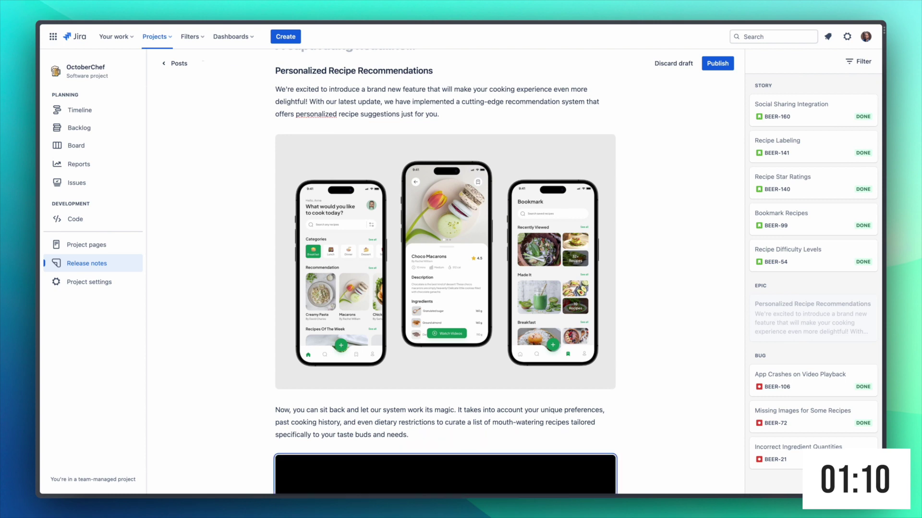
pyautogui.scroll(-3, 446, 269)
pyautogui.scroll(-2, 422, 438)
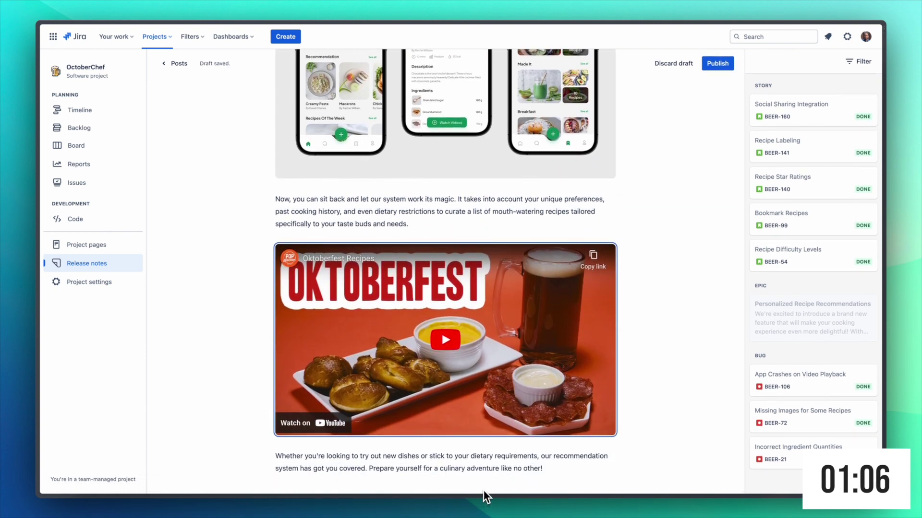
pyautogui.scroll(-2, 528, 456)
# Add an Improvements heading on a new line after the video
pyautogui.press('Return')
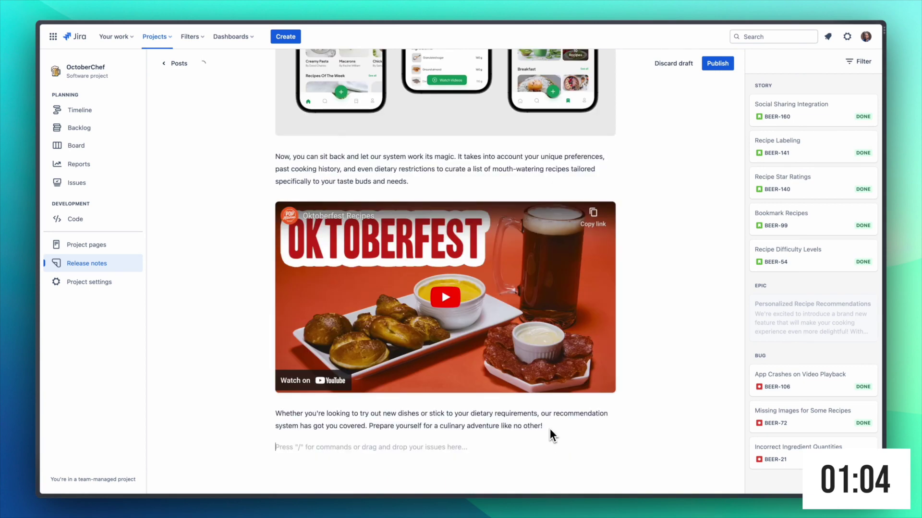
pyautogui.write('/')
pyautogui.press('BackSpace')
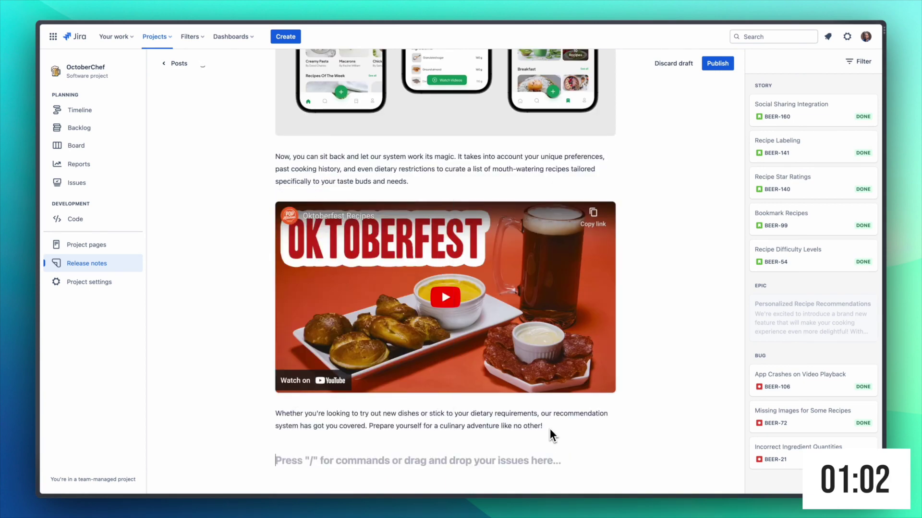
pyautogui.write('Imp')
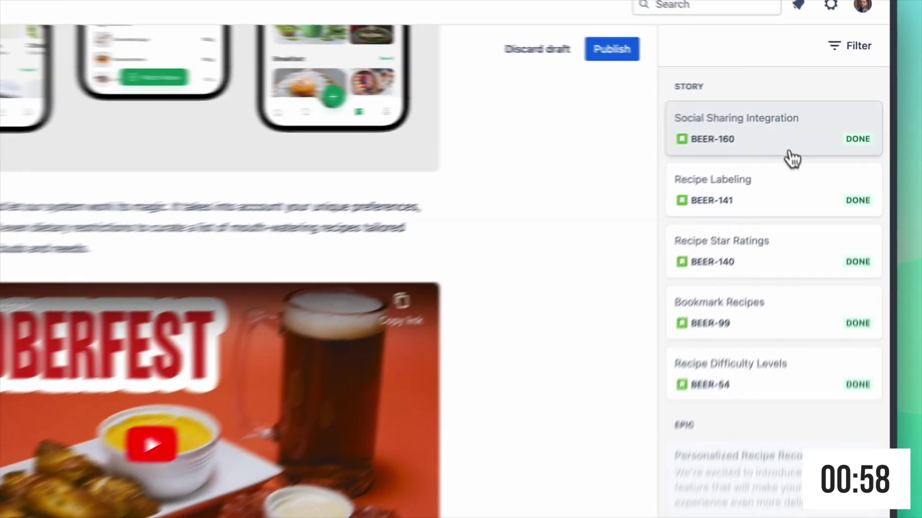
# Select all five story issues, from Social Sharing Integration down, and generate their AI descriptions
pyautogui.click(823, 121)
pyautogui.keyDown('shift'); pyautogui.click(792, 423); pyautogui.keyUp('shift')
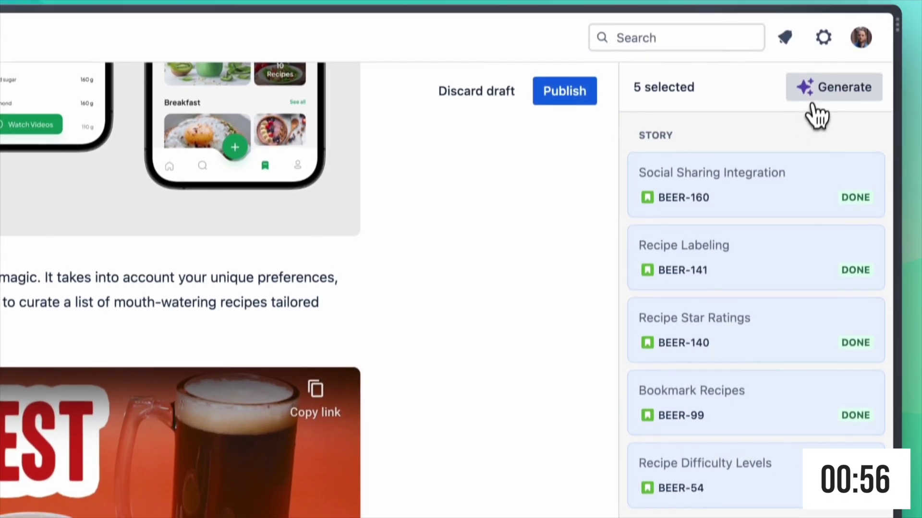
pyautogui.click(821, 46)
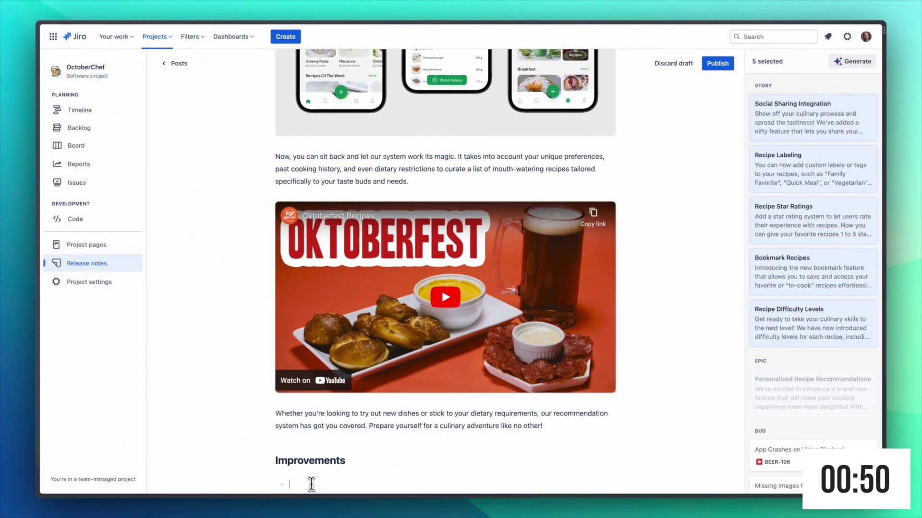
# Drop the five story descriptions as bullets under Improvements and make the next line a Heading 1
pyautogui.moveTo(767, 173); pyautogui.dragTo(397, 453)
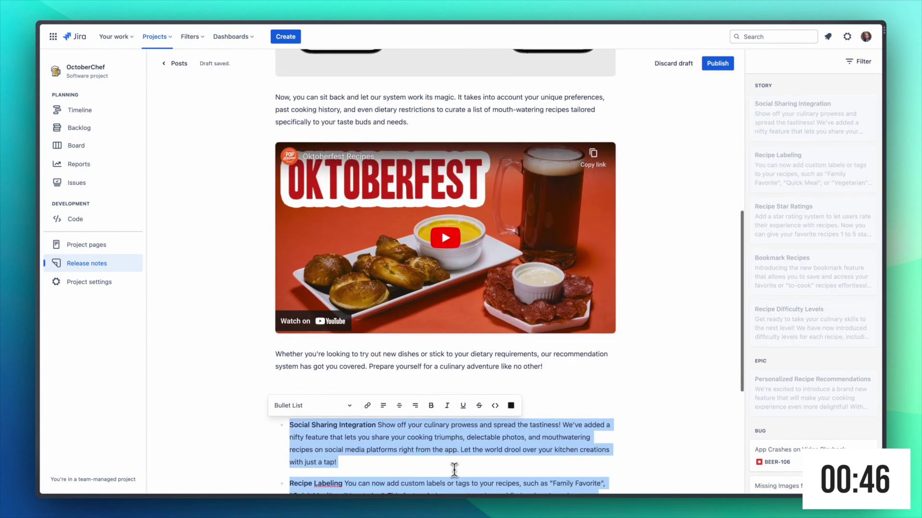
pyautogui.click(382, 452)
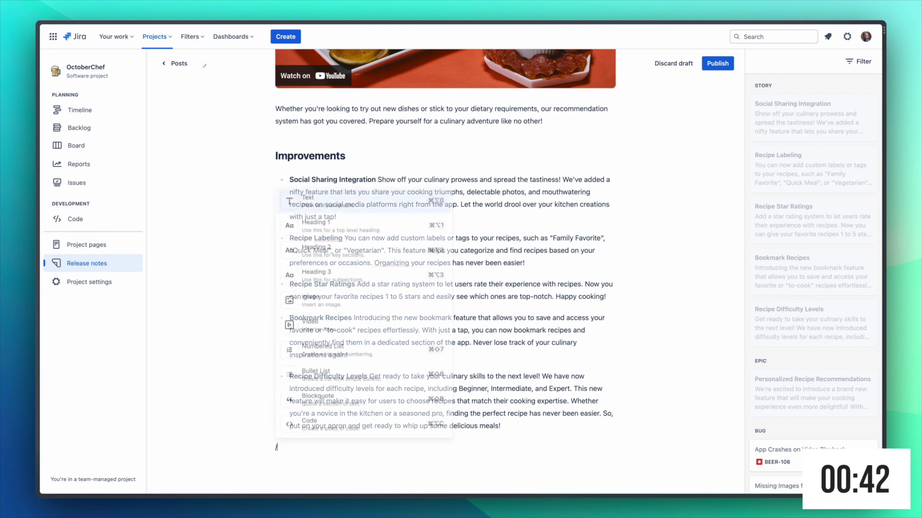
pyautogui.write('/')
pyautogui.press('Down')
pyautogui.press('Return')
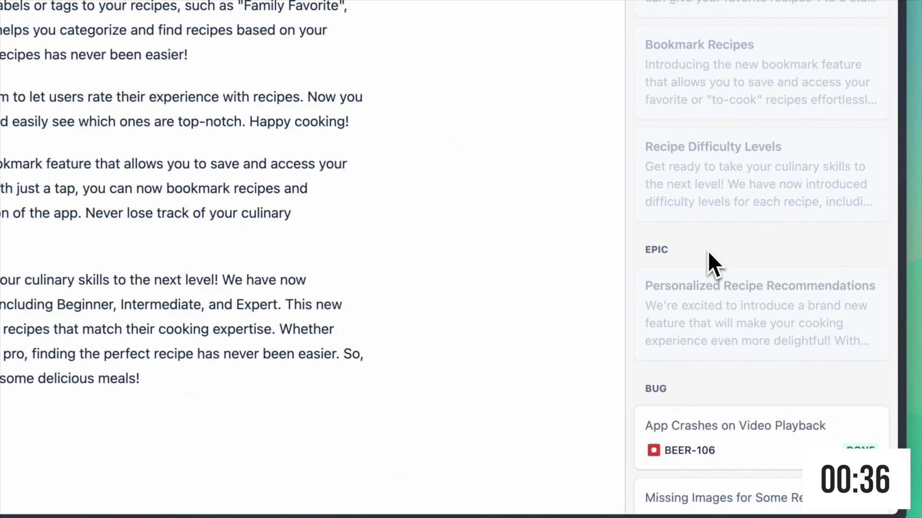
# Select the three bugs, starting with Incorrect Ingredient Quantities, and generate their AI descriptions
pyautogui.scroll(-1, 790, 370)
pyautogui.click(758, 469)
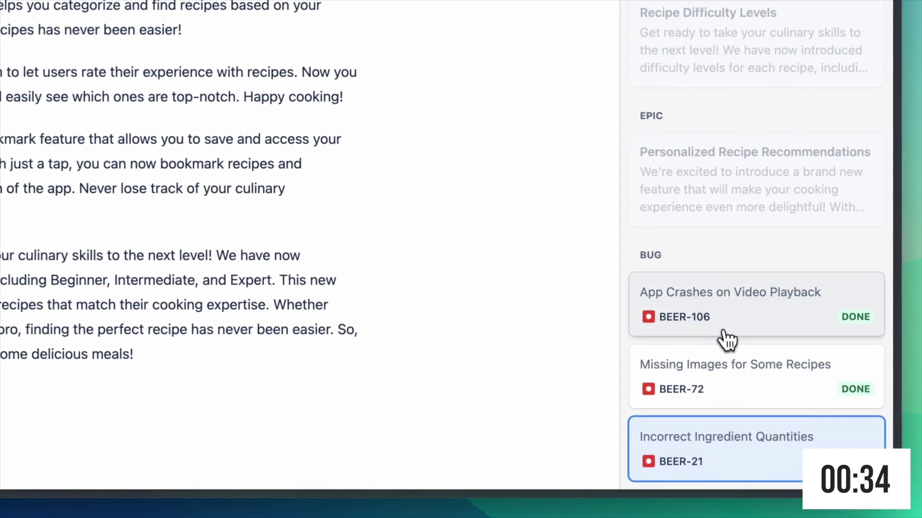
pyautogui.keyDown('shift'); pyautogui.click(787, 402); pyautogui.keyUp('shift')
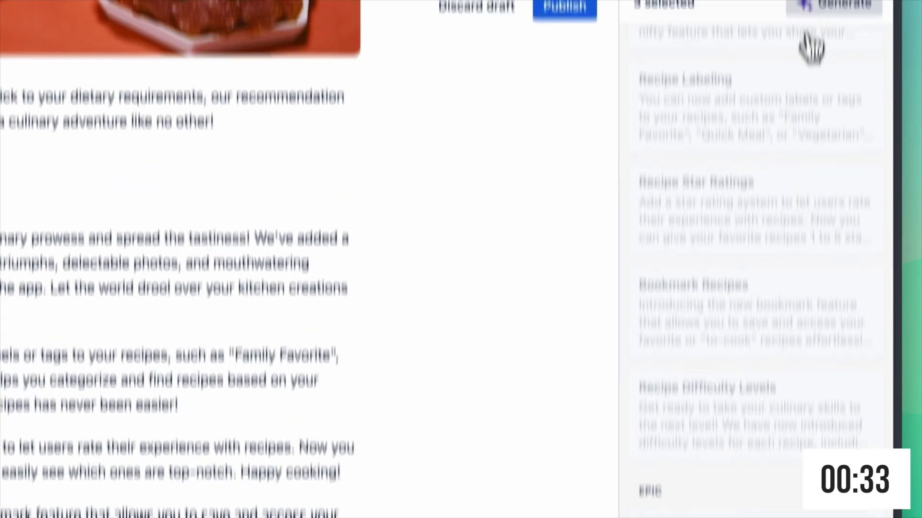
pyautogui.click(821, 7)
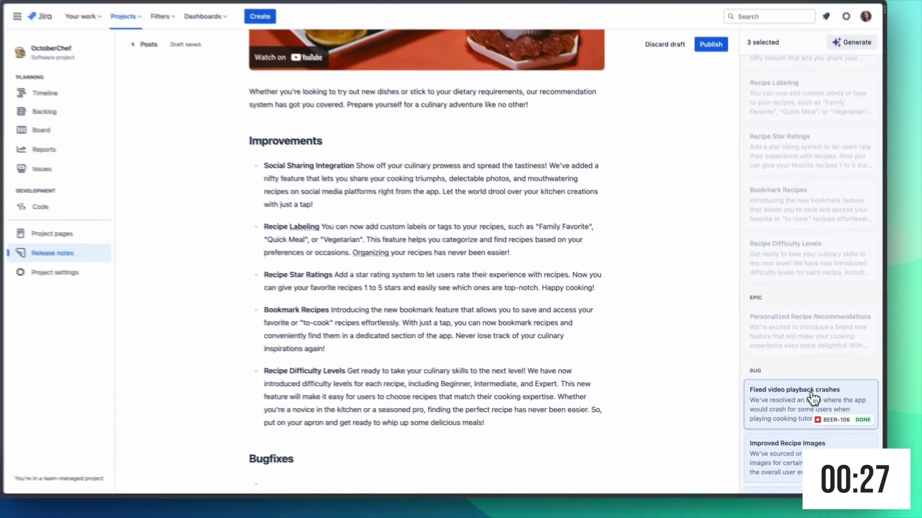
# Drag the three generated bug entries into the Bugfixes list
pyautogui.moveTo(813, 399); pyautogui.dragTo(470, 485)
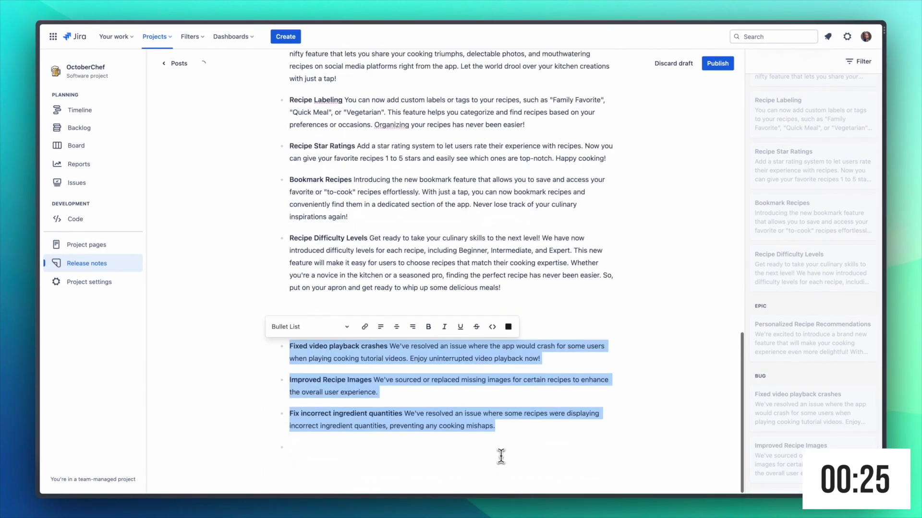
pyautogui.click(500, 455)
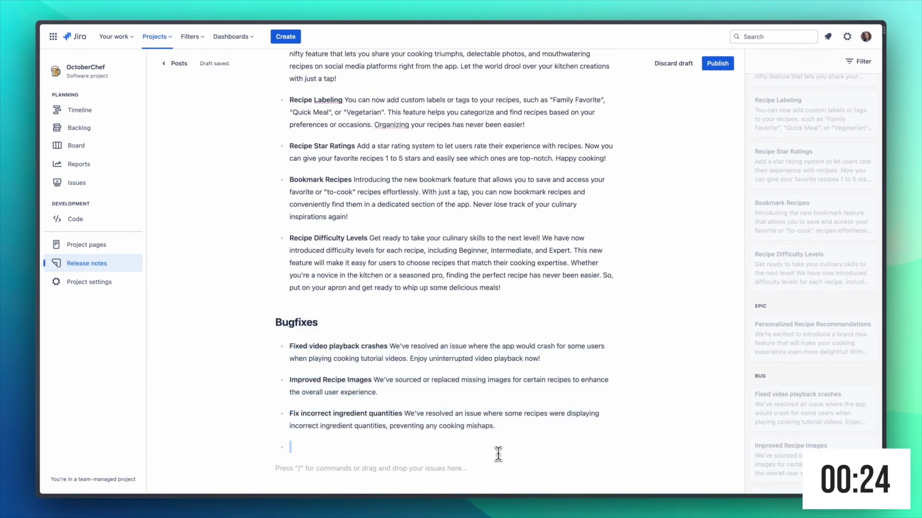
pyautogui.scroll(1, 499, 454)
pyautogui.scroll(15, 498, 454)
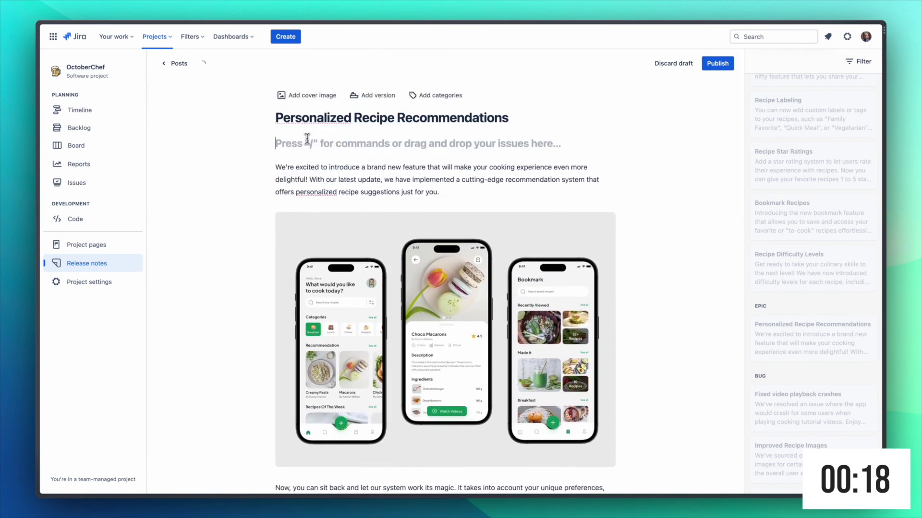
# Remove the empty line under the title and set Cover.png as the cover image
pyautogui.press('Delete')
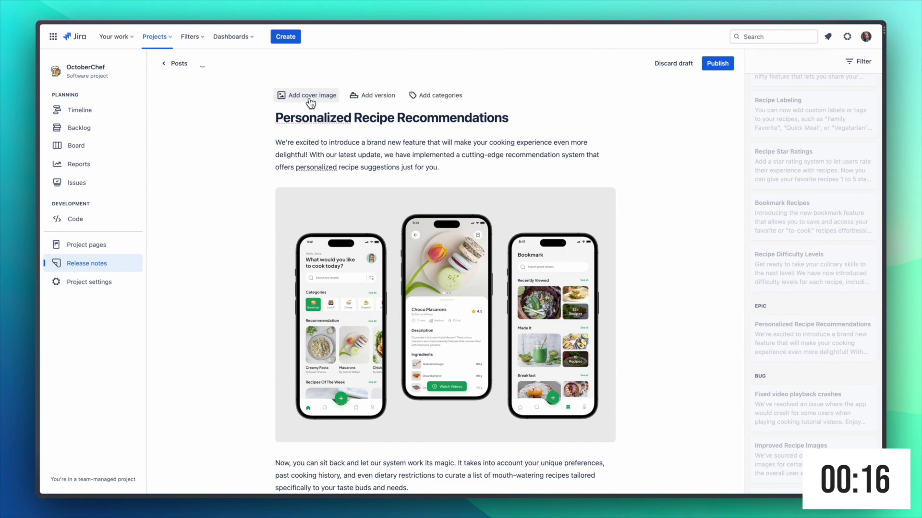
pyautogui.click(310, 99)
pyautogui.click(380, 250)
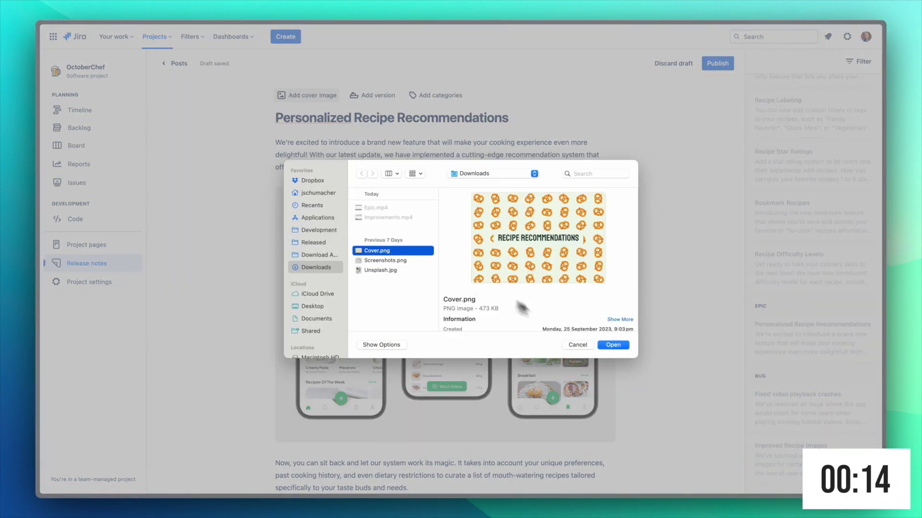
pyautogui.click(613, 345)
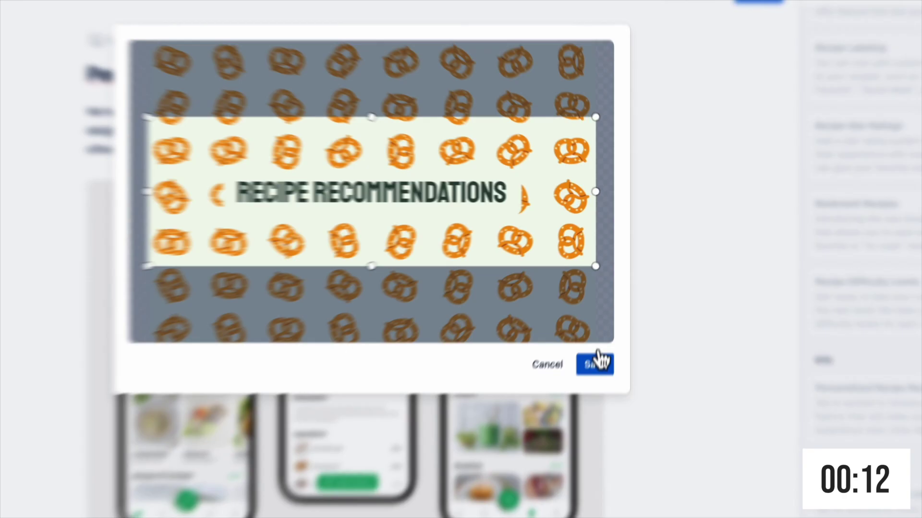
pyautogui.click(609, 309)
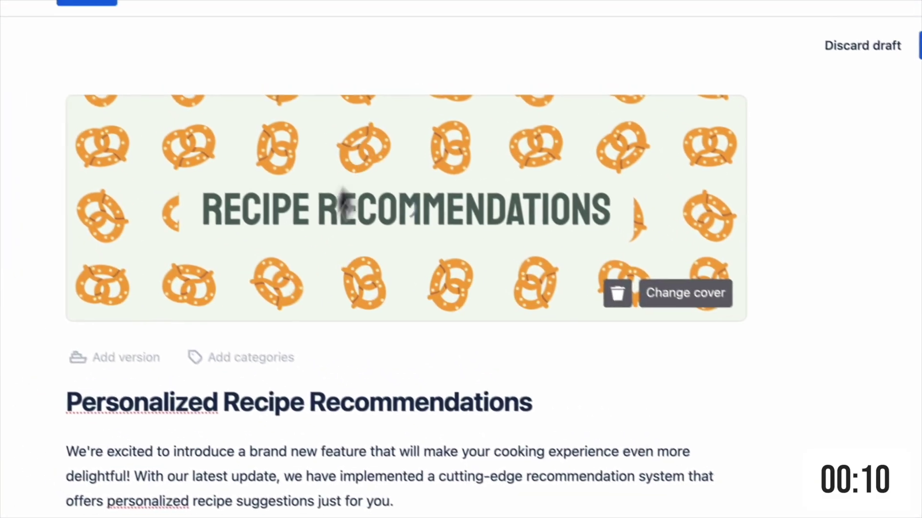
# Assign the Recipes category to the release note
pyautogui.click(288, 359)
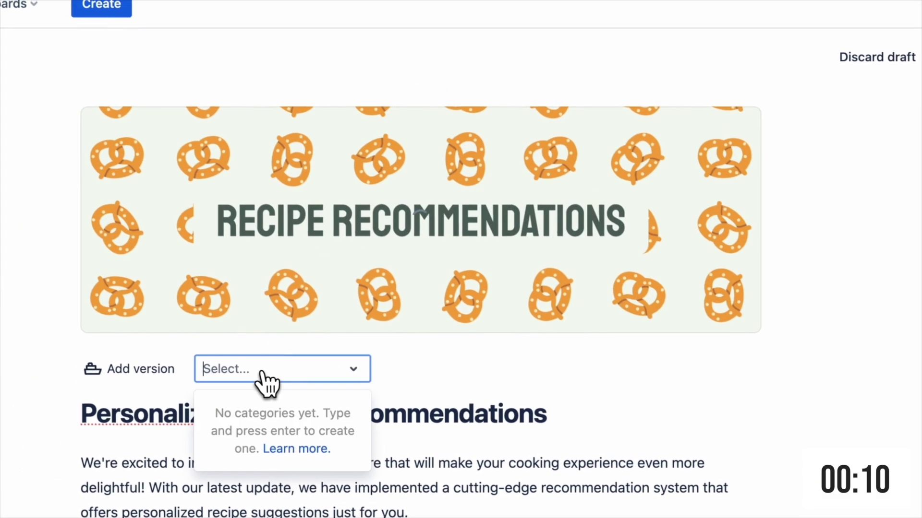
pyautogui.write('Recipes')
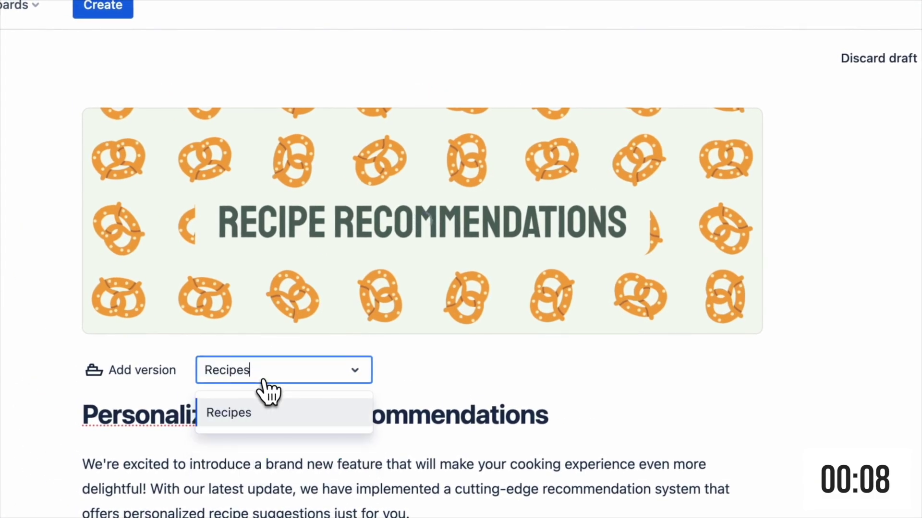
pyautogui.press('Return')
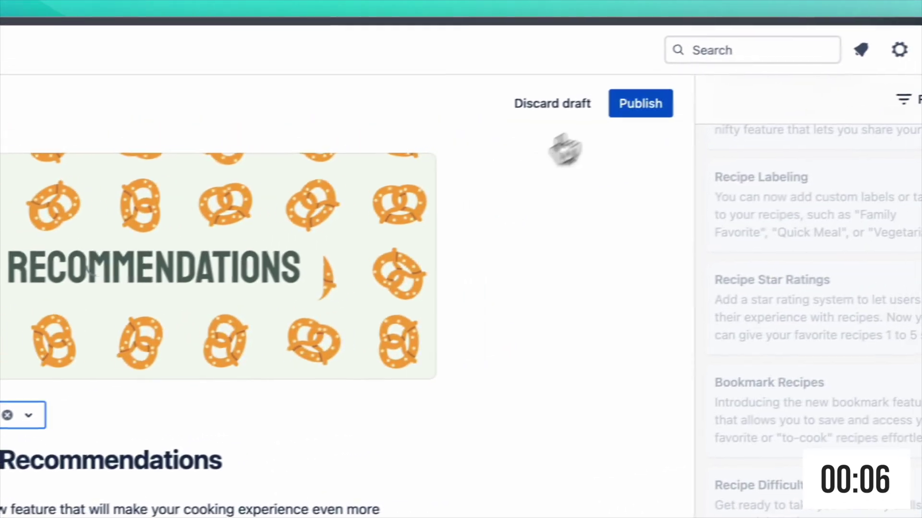
# Publish the Personalized Recipe Recommendations note with Confluence, Announcement page and Embedded widget enabled
pyautogui.click(640, 103)
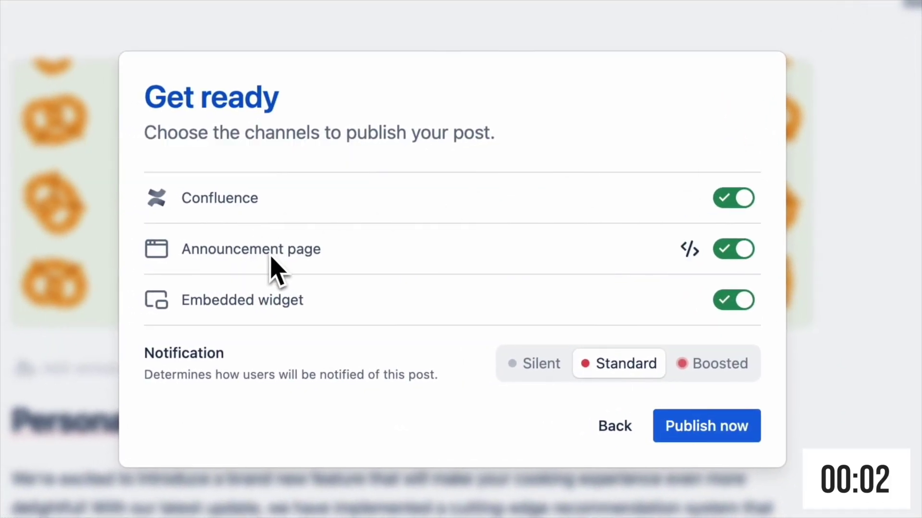
pyautogui.click(715, 432)
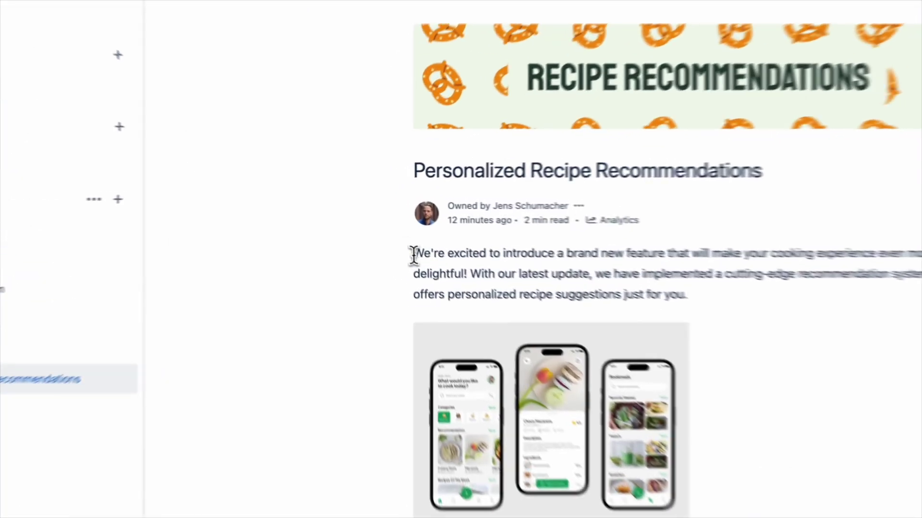
# Add a 'Love it!' comment on the release note's opening sentence ending 'delightful!'
pyautogui.moveTo(385, 228); pyautogui.dragTo(418, 241)
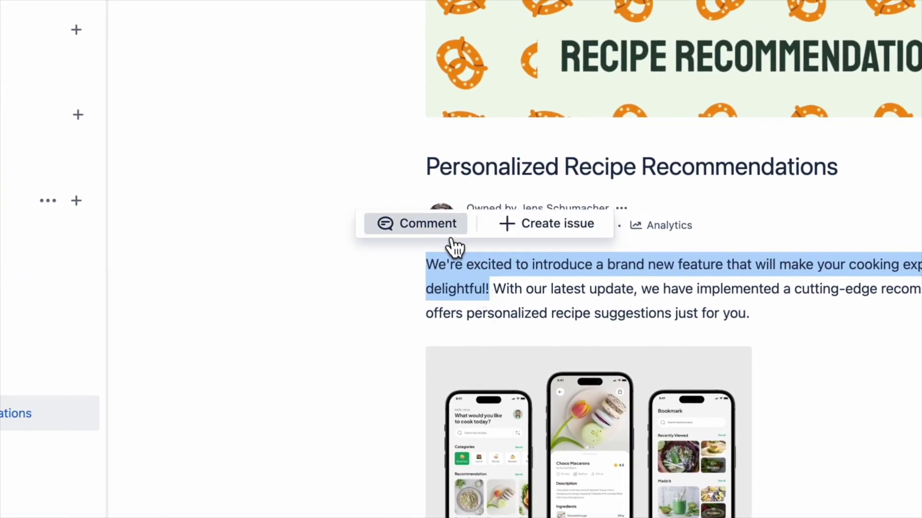
pyautogui.click(450, 239)
pyautogui.write('Love it!')
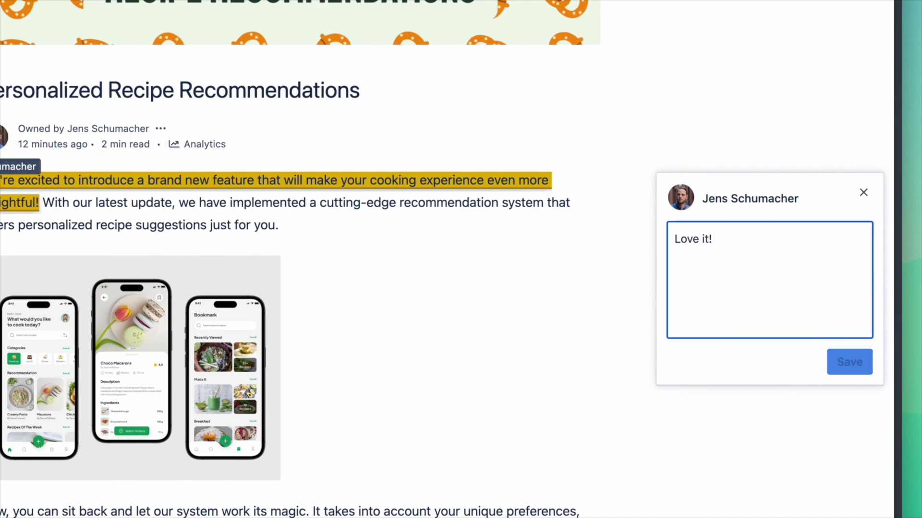
pyautogui.click(850, 362)
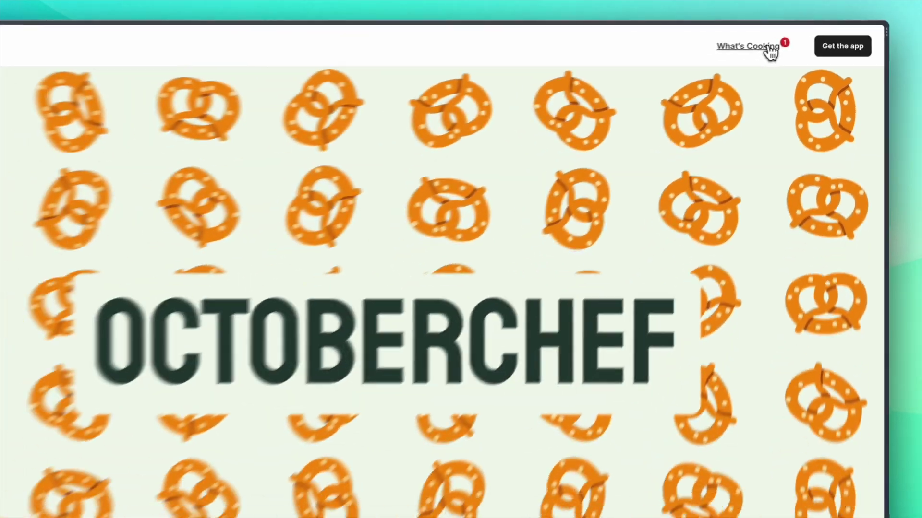
# Go to OctoberChef's What's Cooking page and scroll through the Personalized Recipe Recommendations post
pyautogui.click(701, 72)
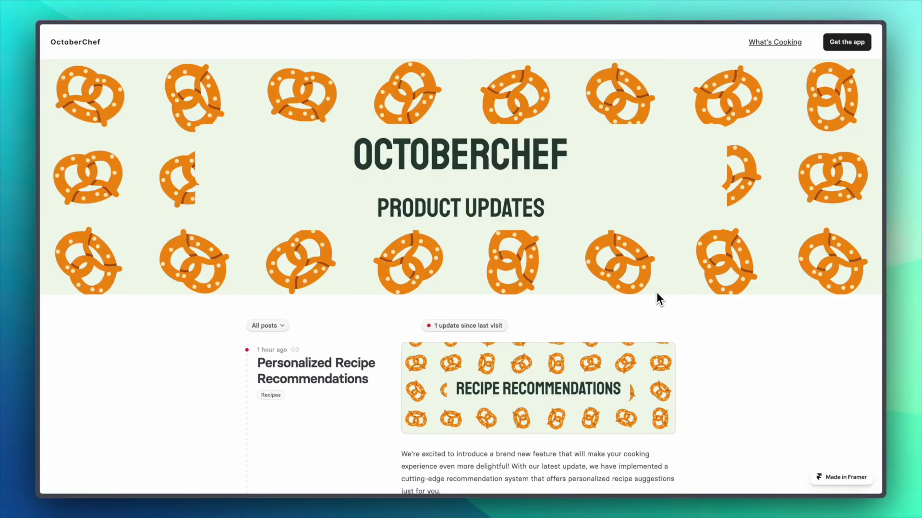
pyautogui.click(460, 326)
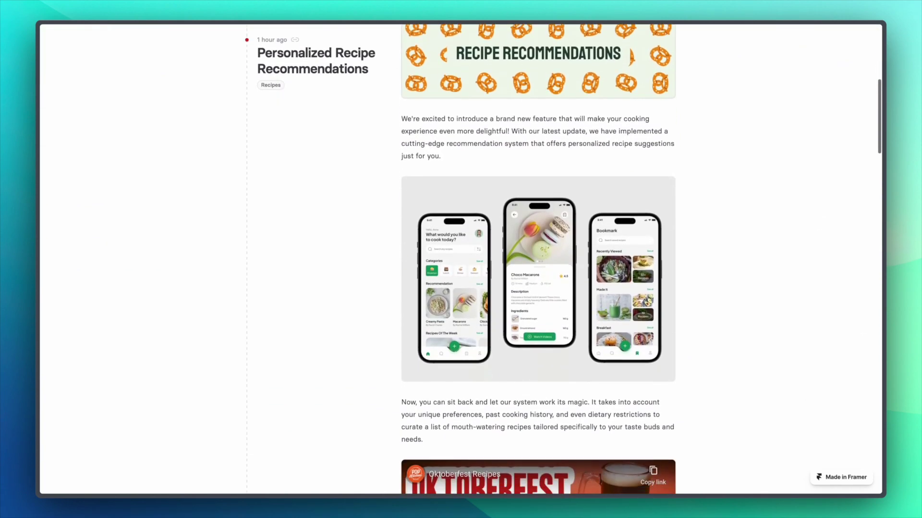
pyautogui.scroll(-10, 534, 247)
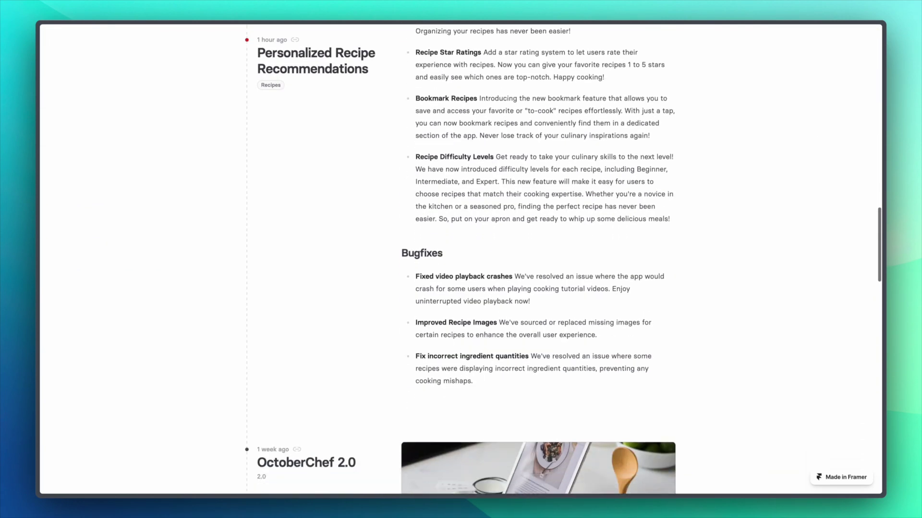
pyautogui.scroll(-7, 538, 259)
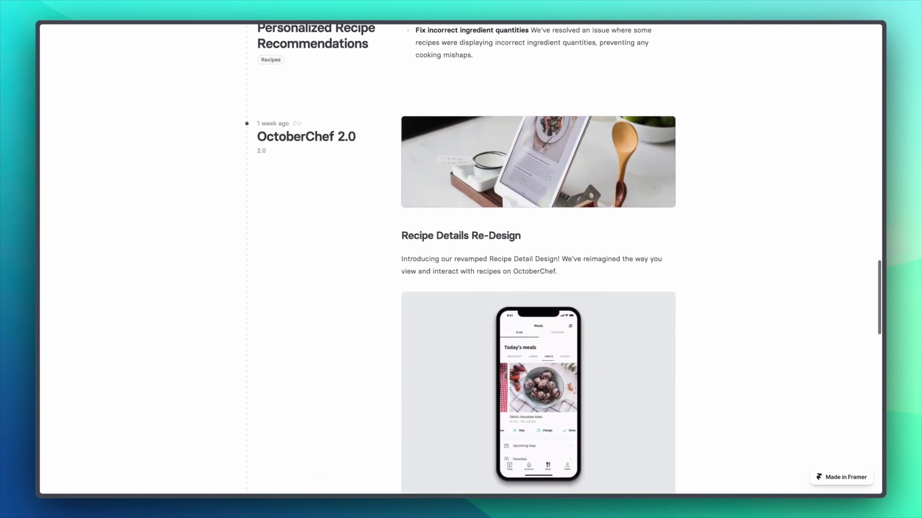